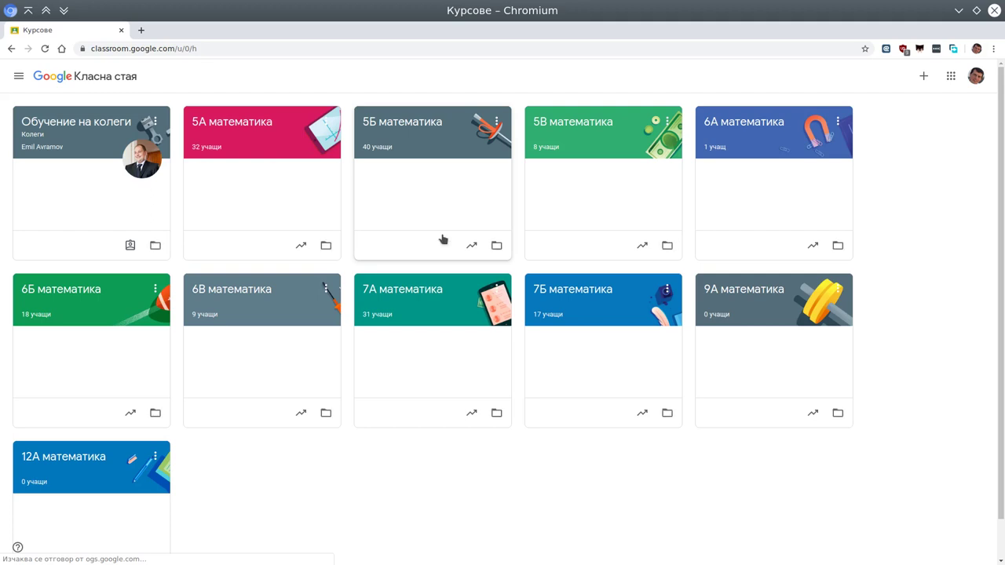
# - Start creating a new course and accept the notice about using Classroom in a school with students
pyautogui.click(924, 77)
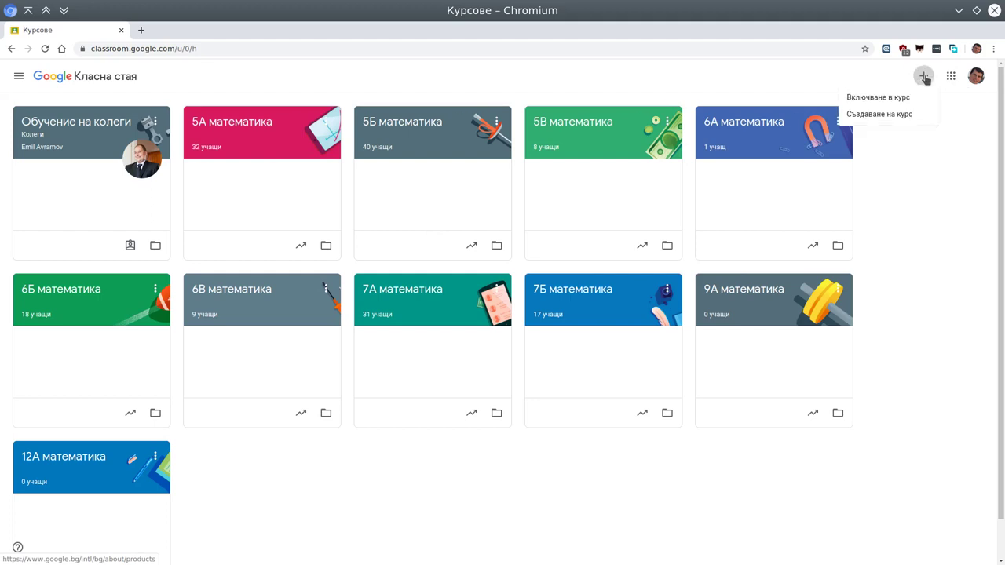
pyautogui.click(896, 118)
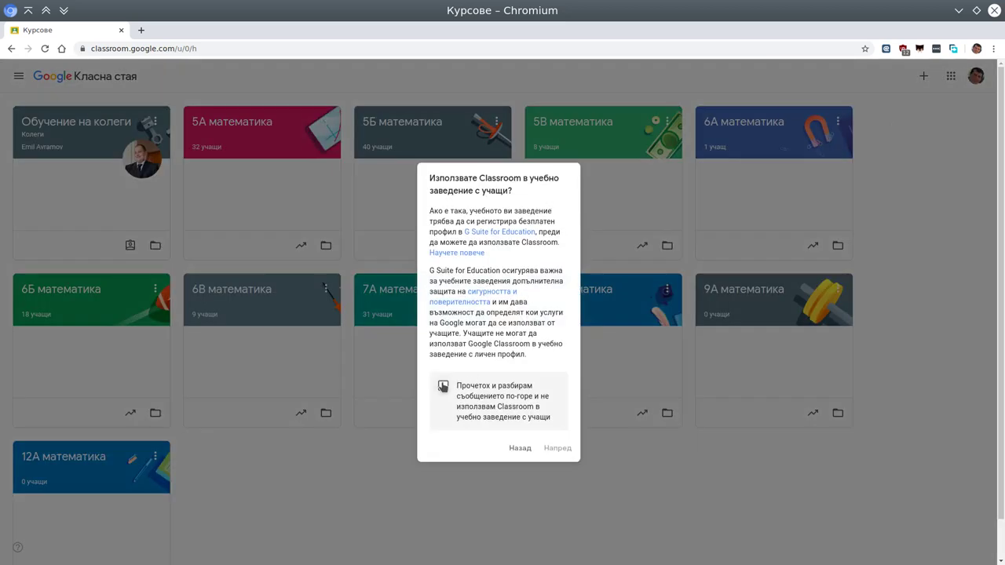
pyautogui.click(443, 385)
pyautogui.click(550, 449)
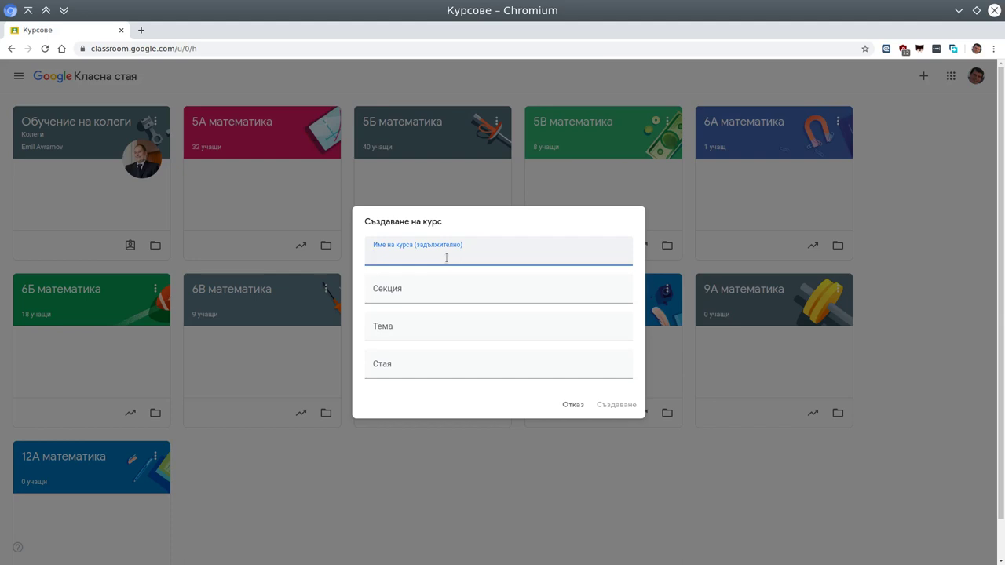
# - Name the new course "8А математика" and create it with the section, topic and room left empty
pyautogui.write('1')
pyautogui.press('BackSpace')
pyautogui.write('8')
pyautogui.press('BackSpace')
pyautogui.write('8А математика')
pyautogui.click(604, 405)
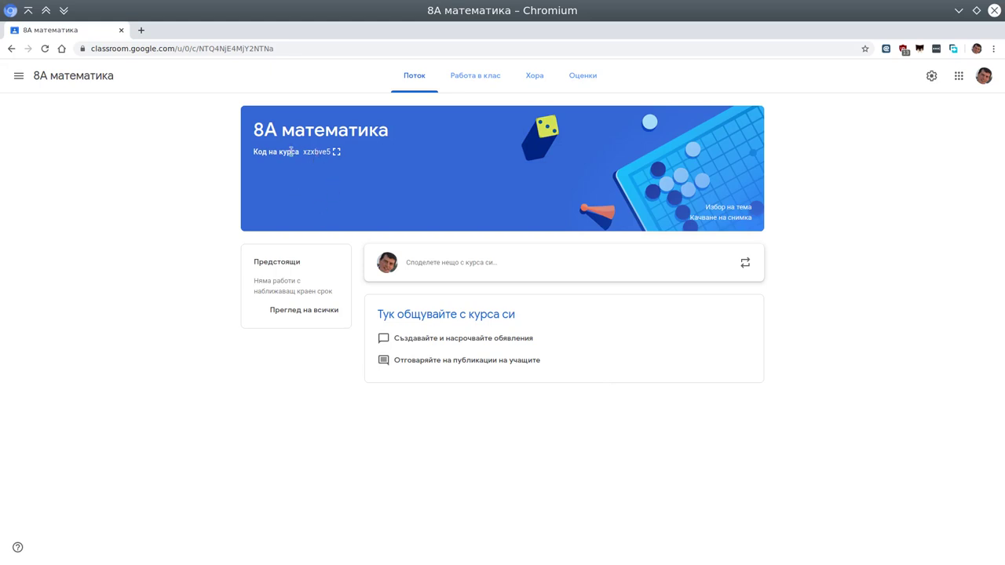
# - Display the course code enlarged, highlight the whole code and close the enlarged view
pyautogui.click(338, 151)
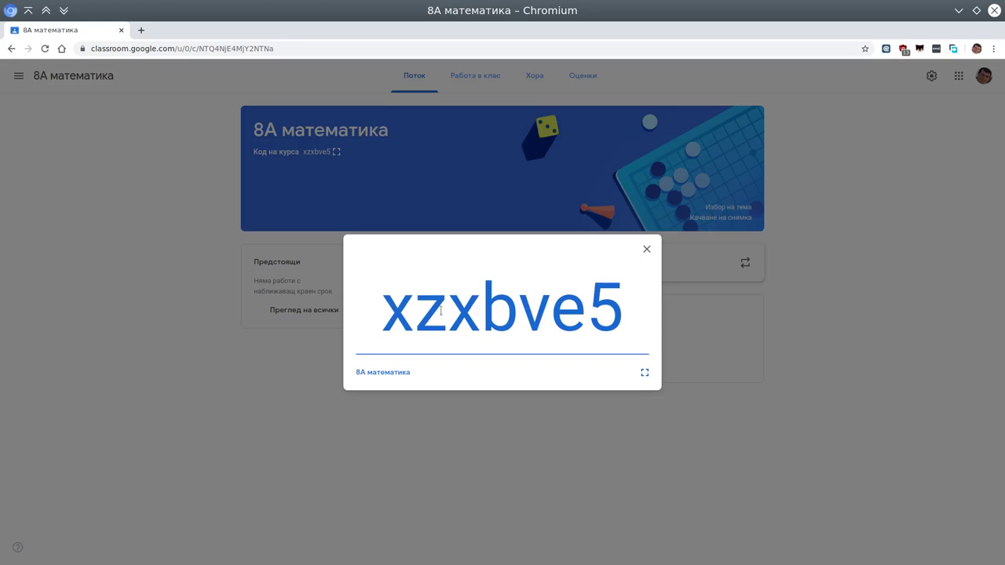
pyautogui.moveTo(384, 311); pyautogui.dragTo(659, 322)
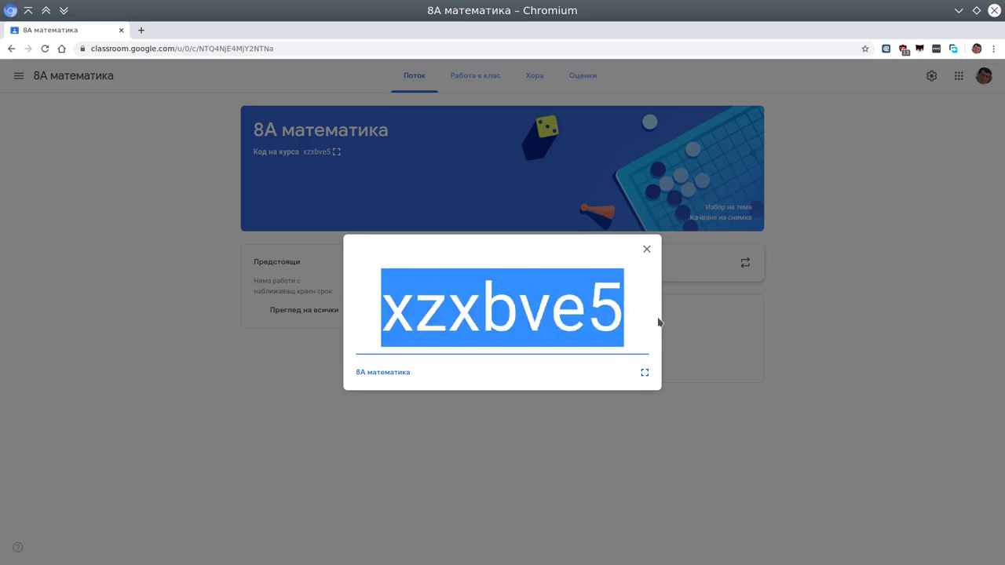
pyautogui.click(646, 250)
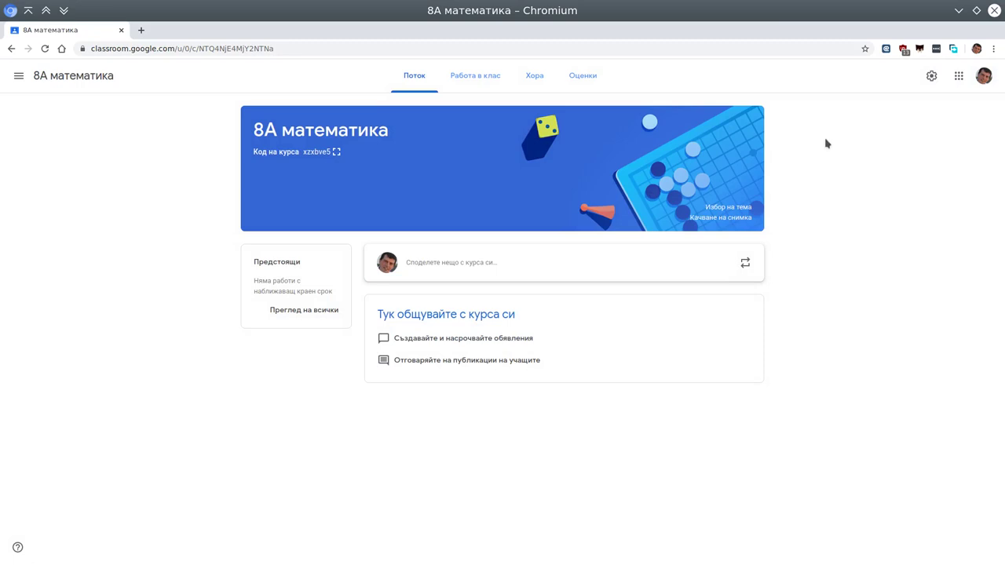
pyautogui.moveTo(173, 49); pyautogui.dragTo(91, 49)
pyautogui.hotkey('ctrl', 'c')
pyautogui.click(141, 30)
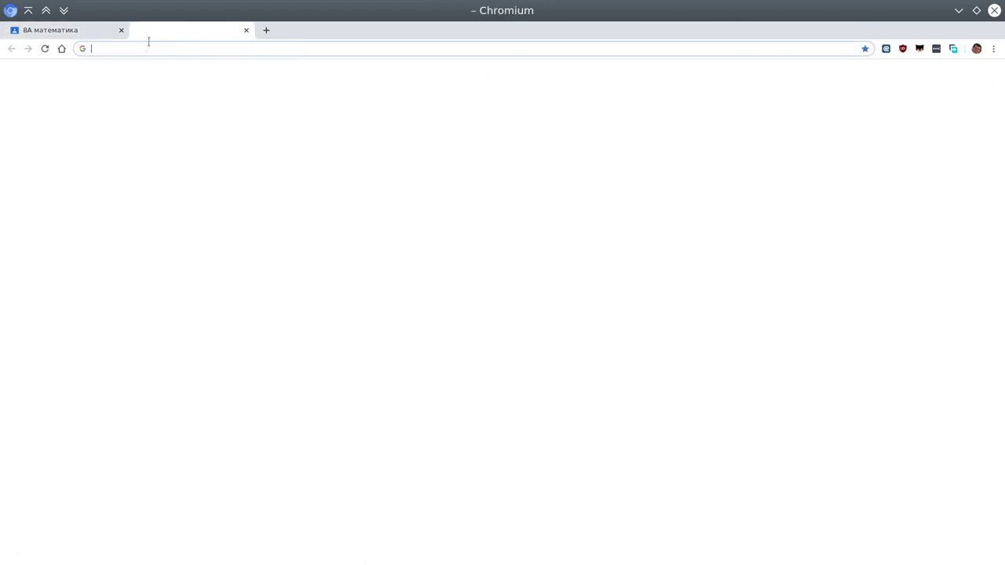
pyautogui.hotkey('ctrl', 'v')
pyautogui.press('Return')
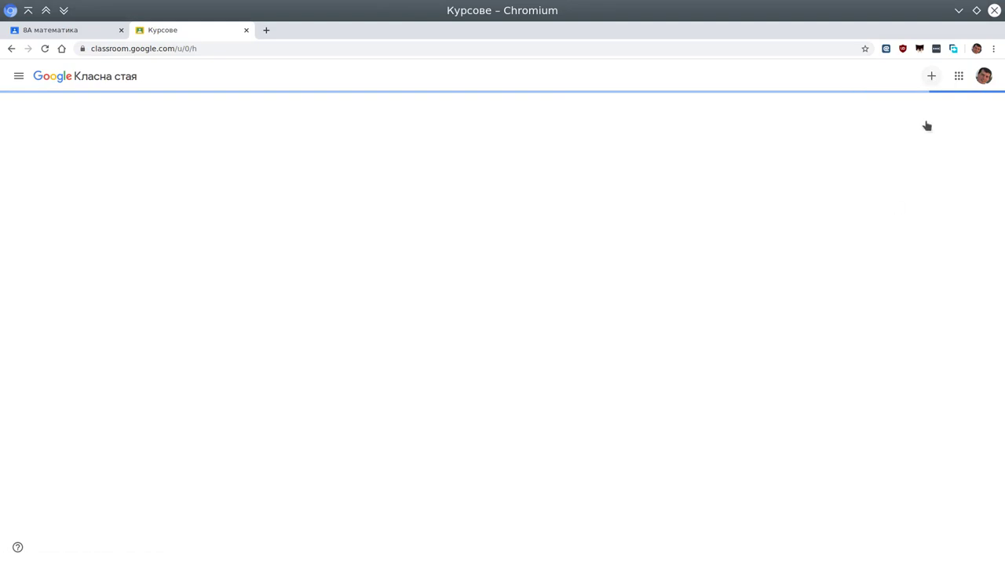
# - Bring up the form for joining a course, paste the copied text as the course code and clear it again
pyautogui.click(924, 76)
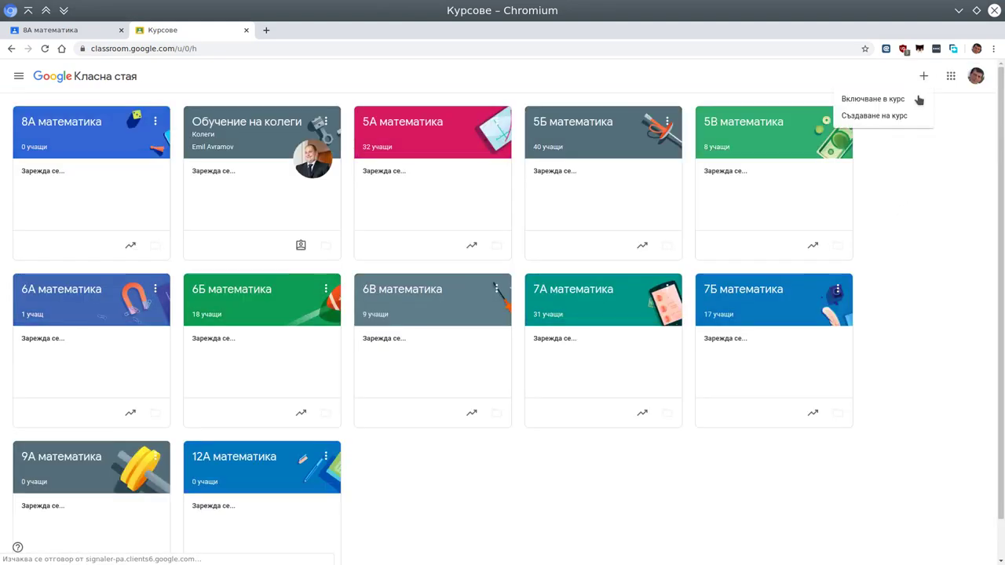
pyautogui.click(875, 99)
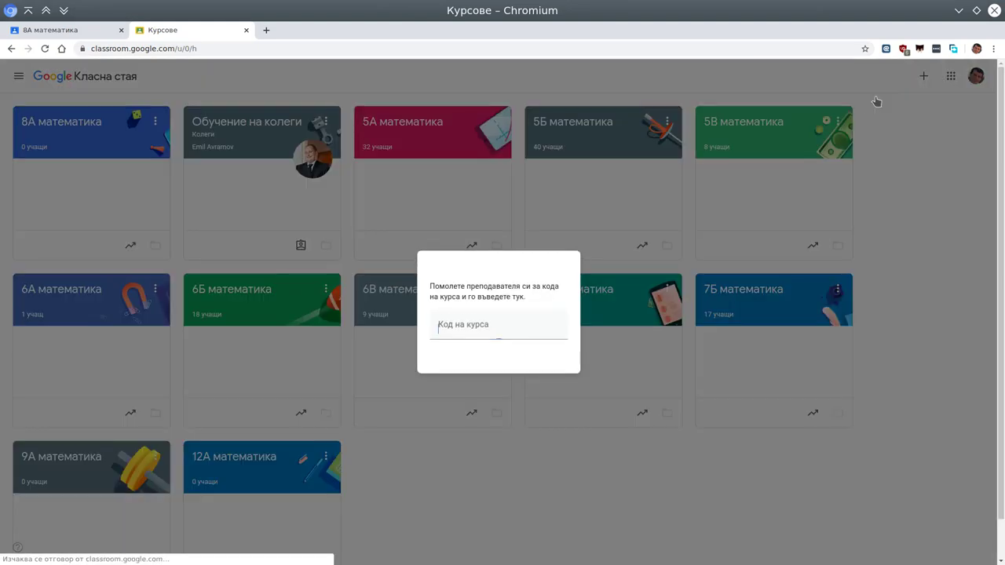
pyautogui.hotkey('ctrl', 'v')
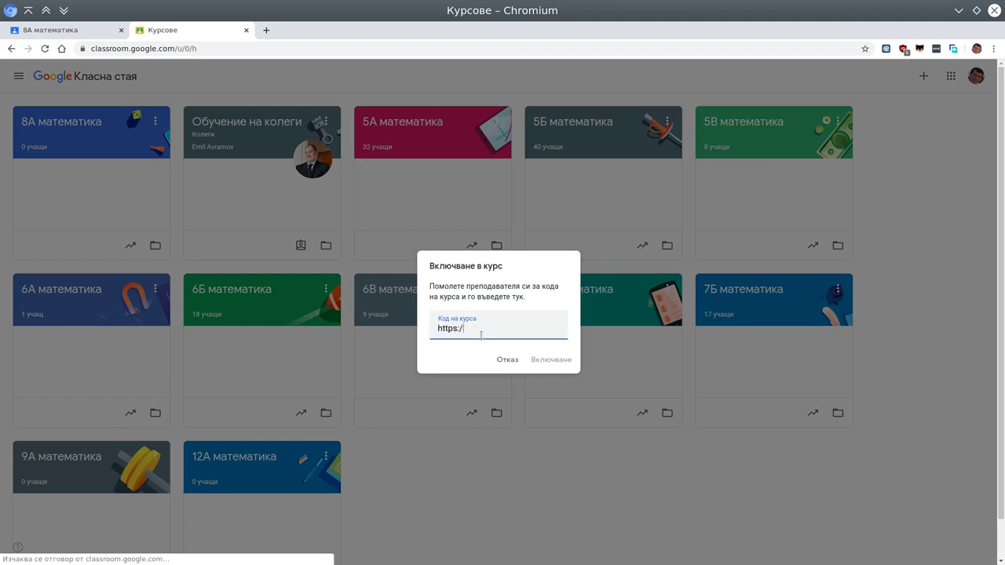
pyautogui.press('BackSpace')
pyautogui.press('BackSpace')
pyautogui.press('BackSpace')
pyautogui.press('BackSpace')
pyautogui.press('BackSpace')
pyautogui.press('BackSpace')
pyautogui.press('BackSpace')
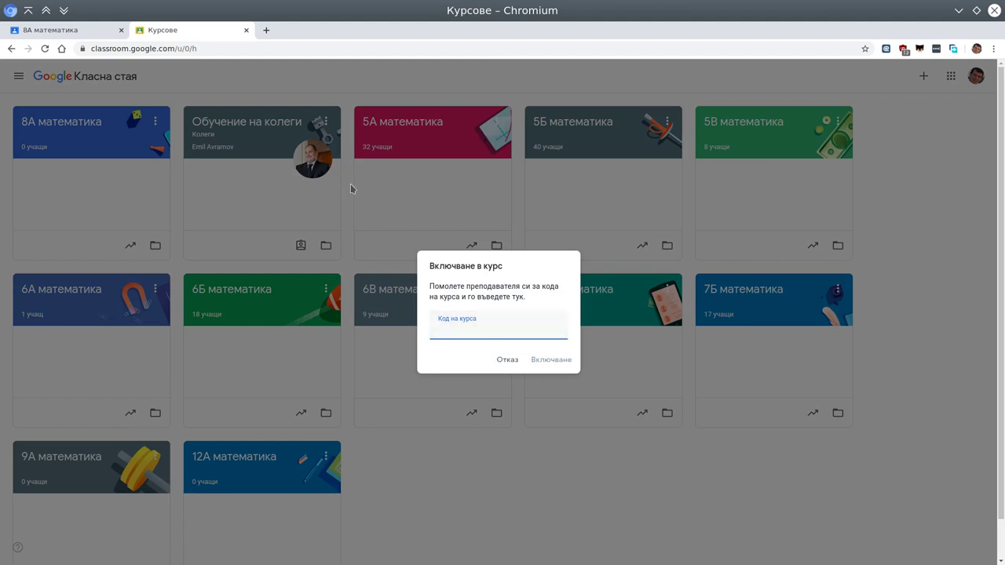
# - Return to the 8А математика course and view its classwork, people and grades pages in turn
pyautogui.click(83, 35)
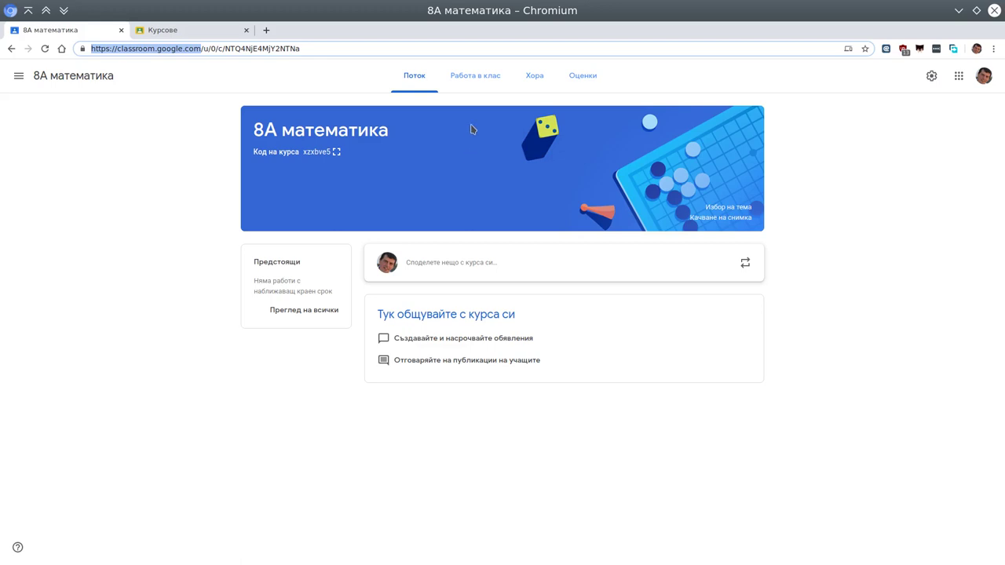
pyautogui.click(475, 83)
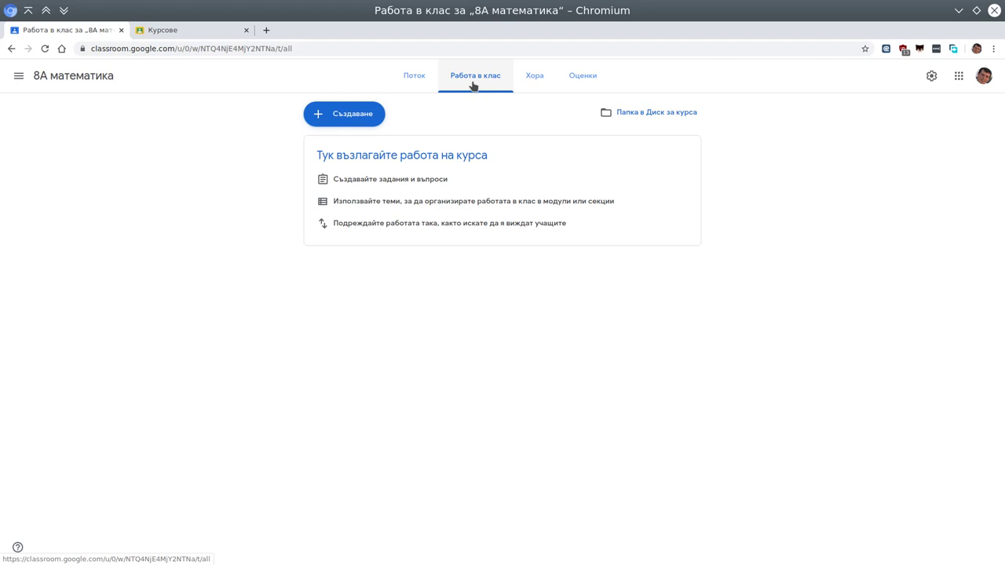
pyautogui.click(545, 88)
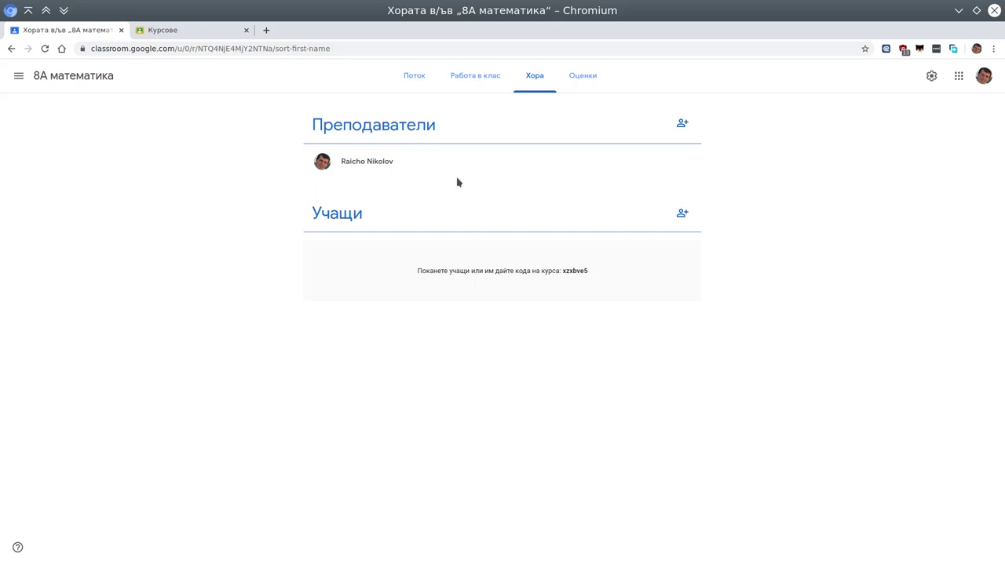
pyautogui.click(581, 85)
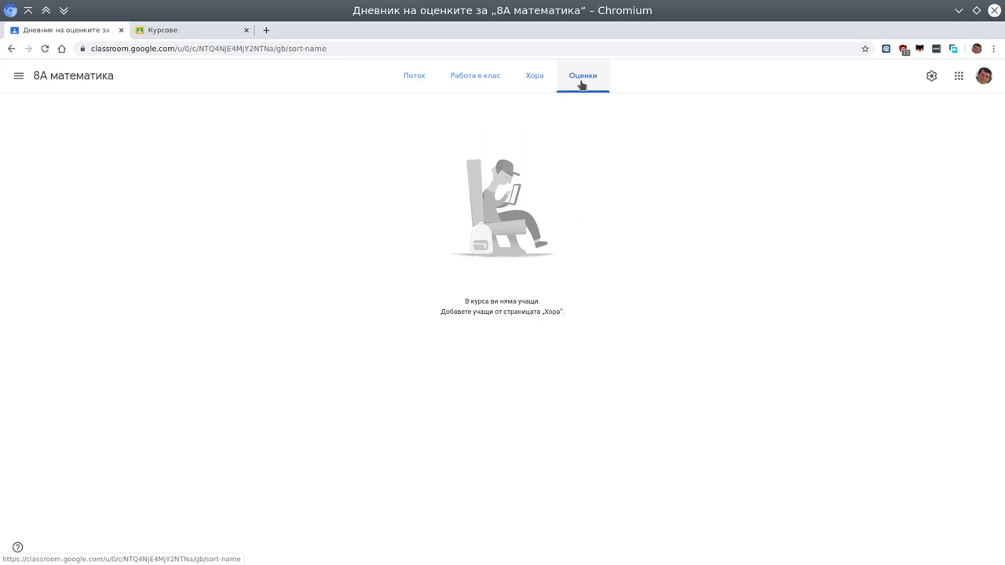
# - Go back to the course's classwork page and view the kinds of items that can be created, without choosing one
pyautogui.click(468, 86)
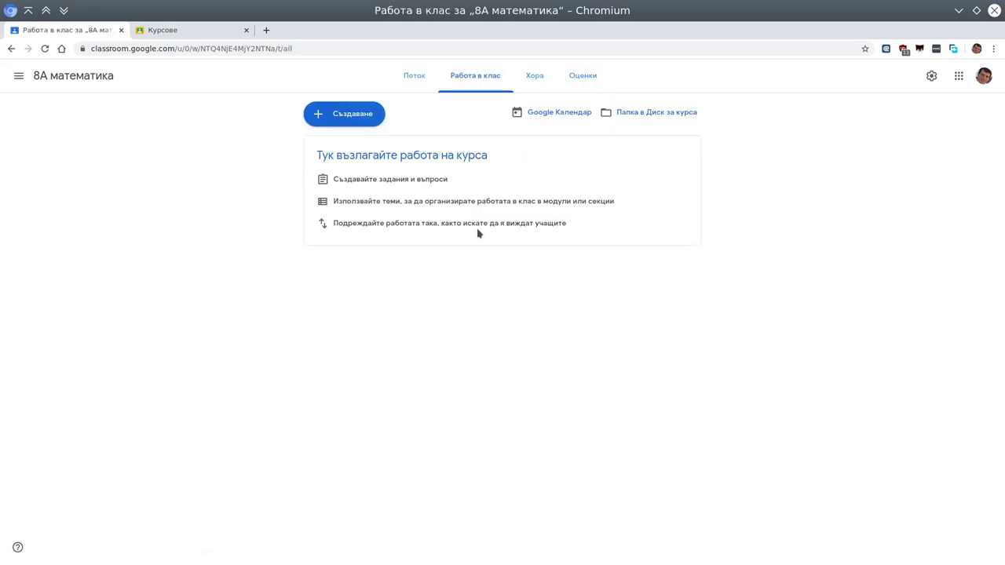
pyautogui.click(357, 119)
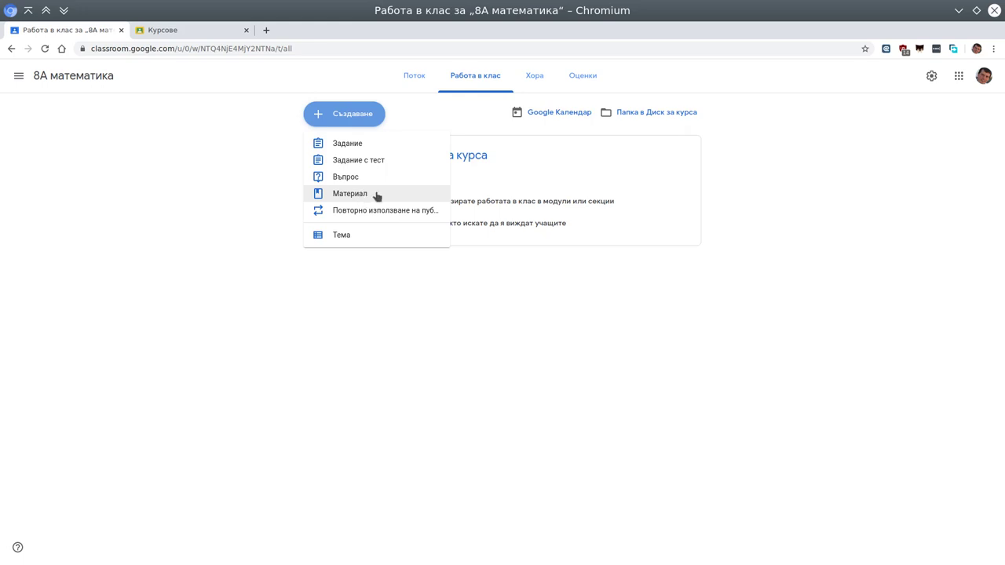
pyautogui.click(732, 195)
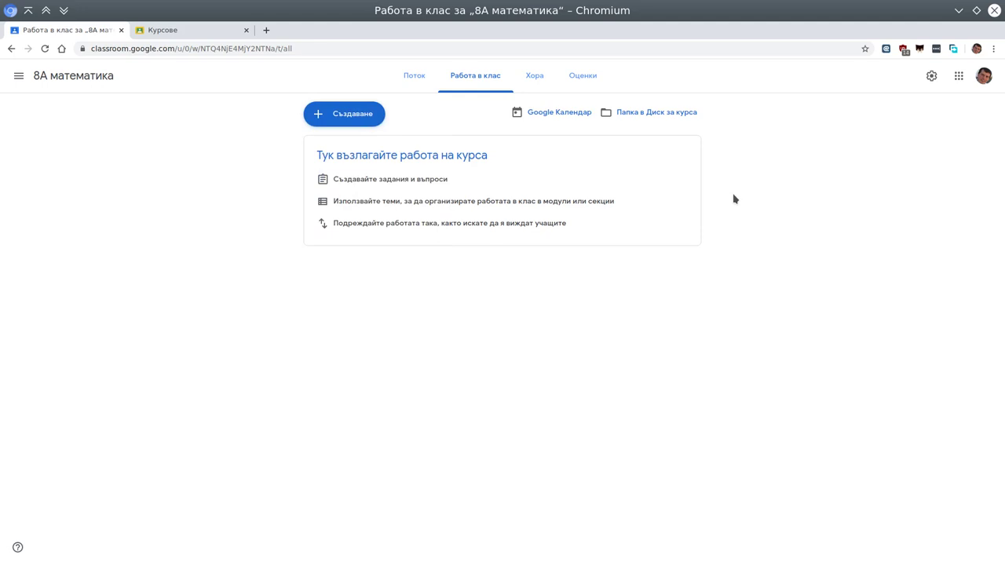